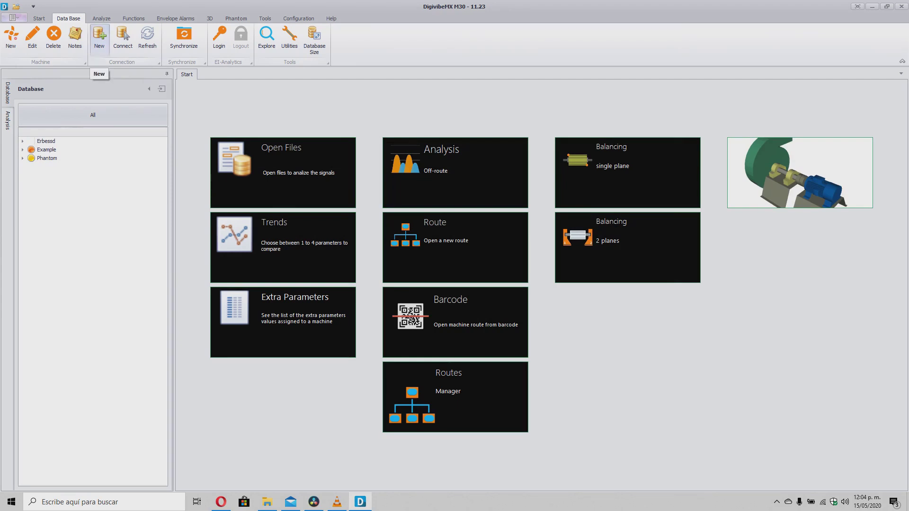
Step: Create a new SQLCe database named DESTINATION with its necessary tables, keep that display name and accept the version upgrade
{"action": "left_click", "coordinate": [99, 36]}
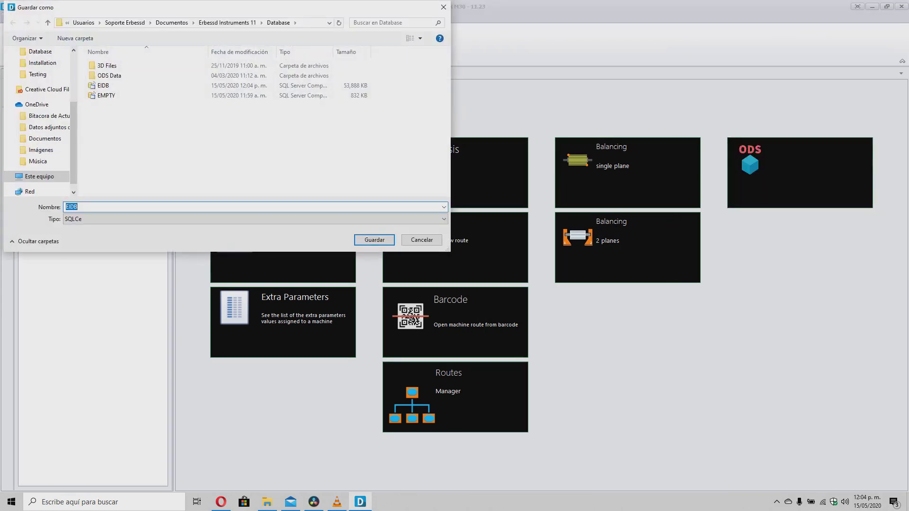
{"action": "type", "text": "DE"}
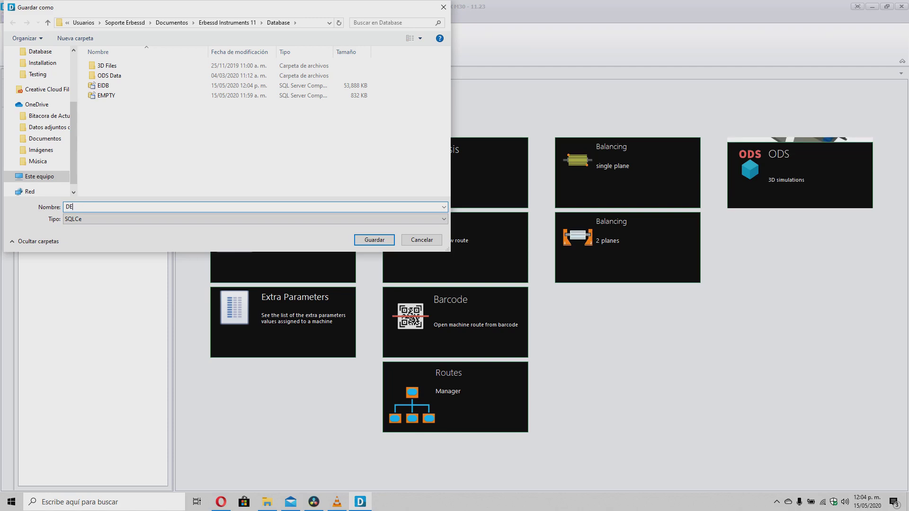
{"action": "type", "text": "STI"}
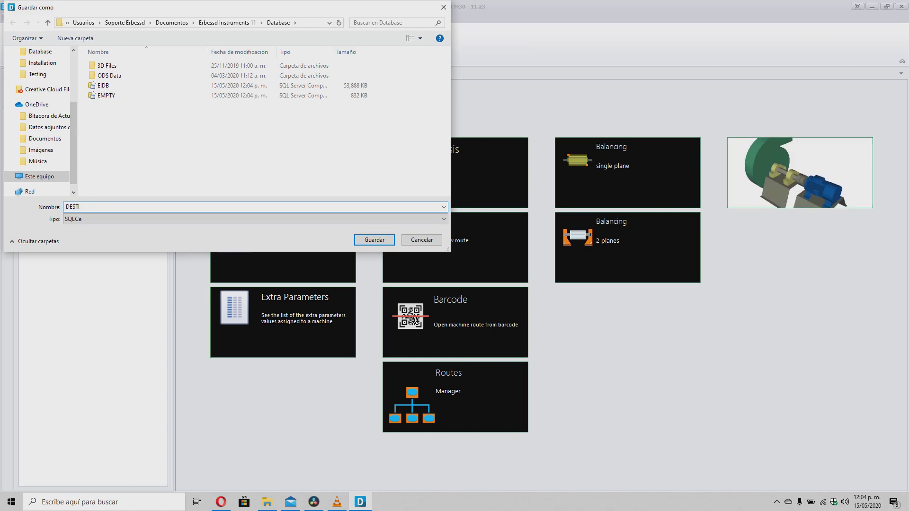
{"action": "type", "text": "NATION"}
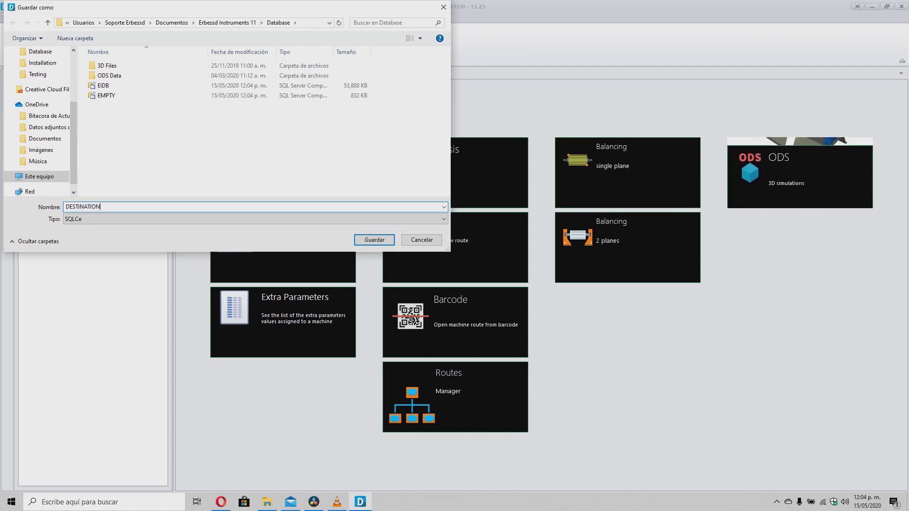
{"action": "key", "text": "Return"}
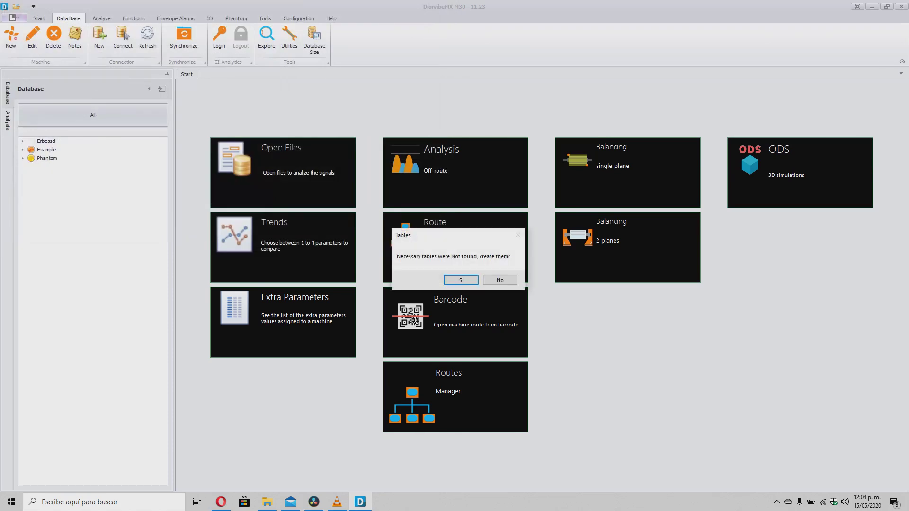
{"action": "key", "text": "Return"}
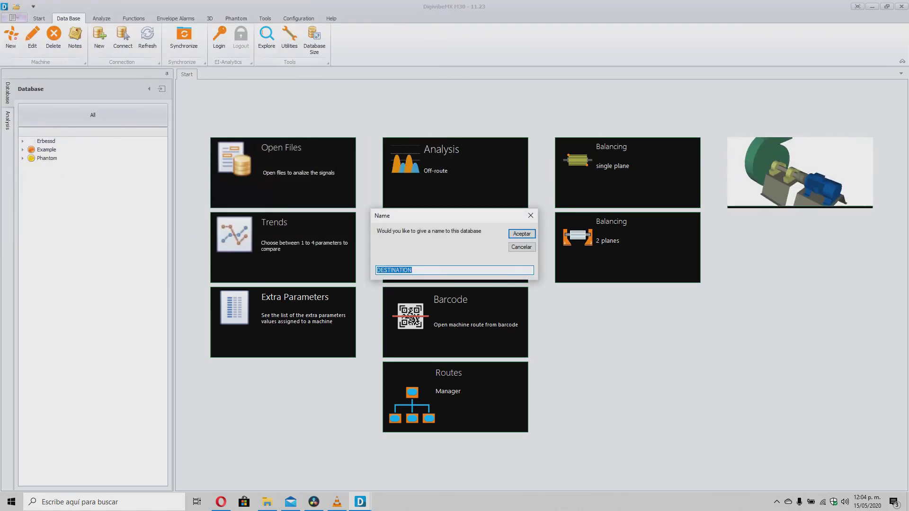
{"action": "key", "text": "Return"}
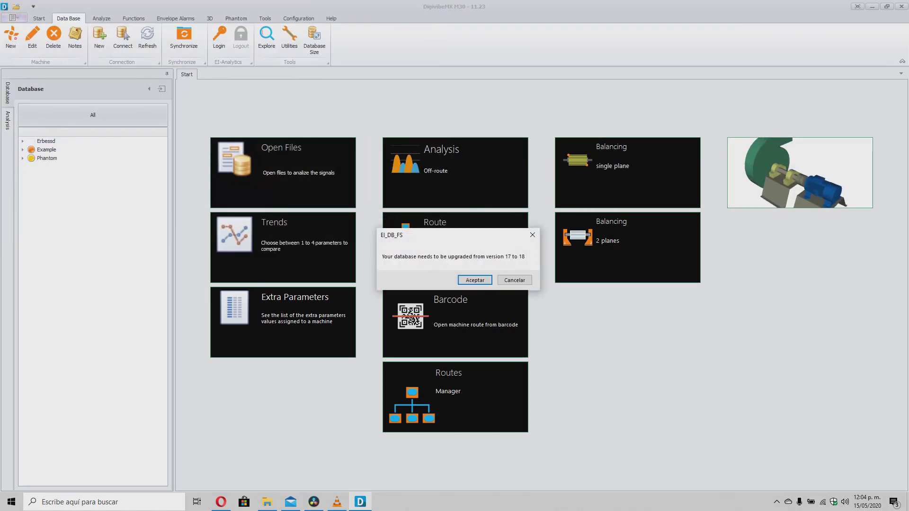
{"action": "key", "text": "Return"}
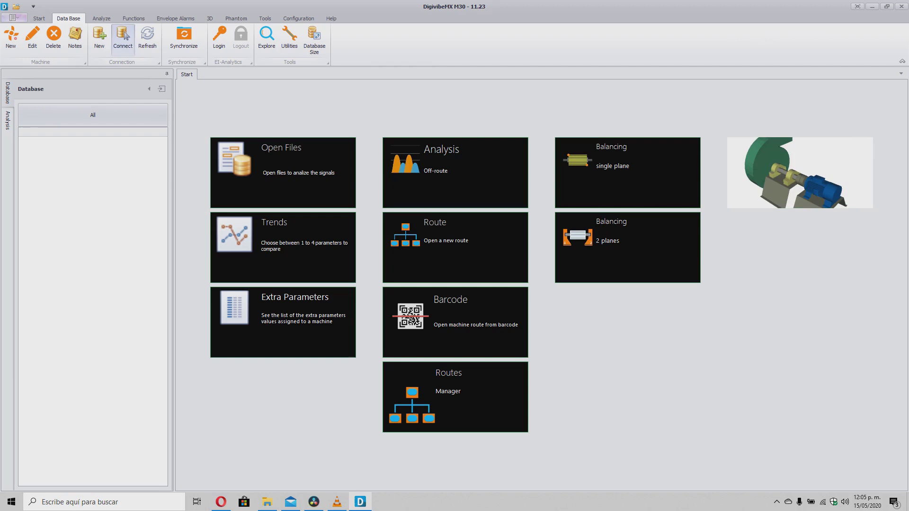
Step: Connect to the local database EIDB and expand its company tree
{"action": "left_click", "coordinate": [122, 37]}
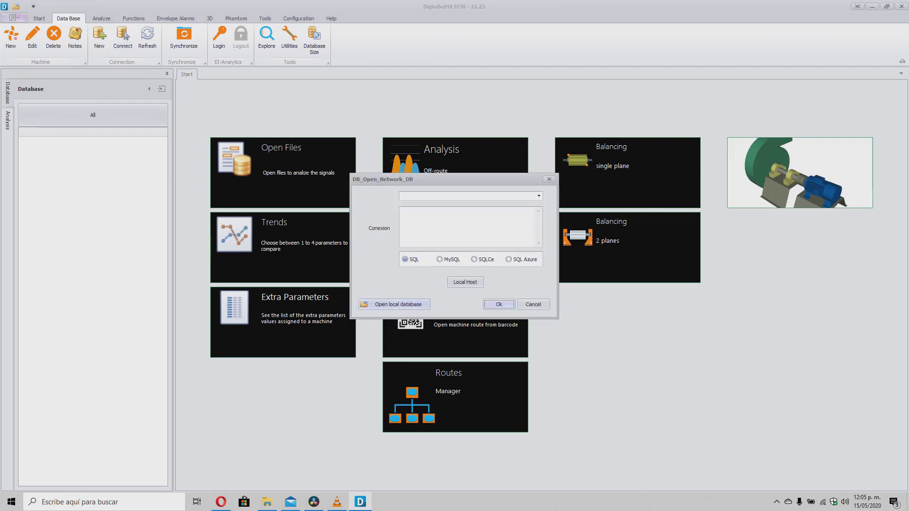
{"action": "left_click", "coordinate": [395, 304]}
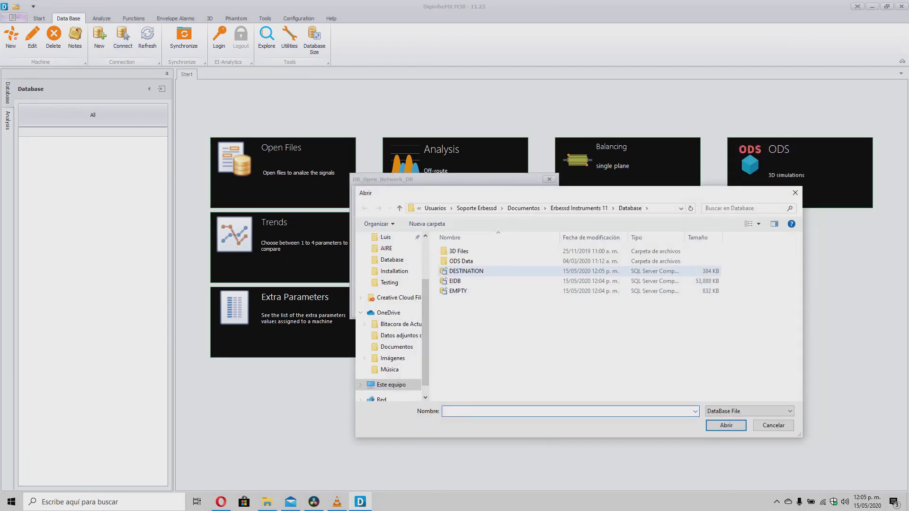
{"action": "left_click", "coordinate": [454, 281]}
{"action": "key", "text": "Return"}
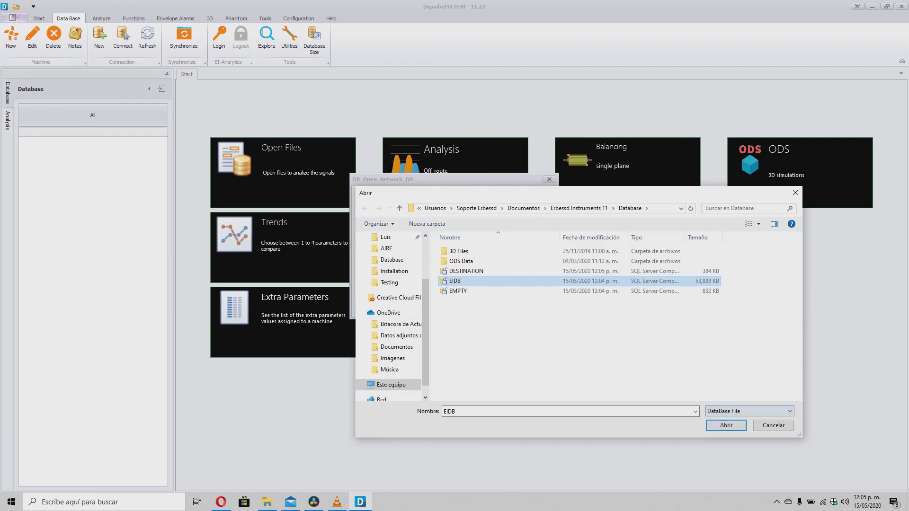
{"action": "left_click", "coordinate": [498, 304]}
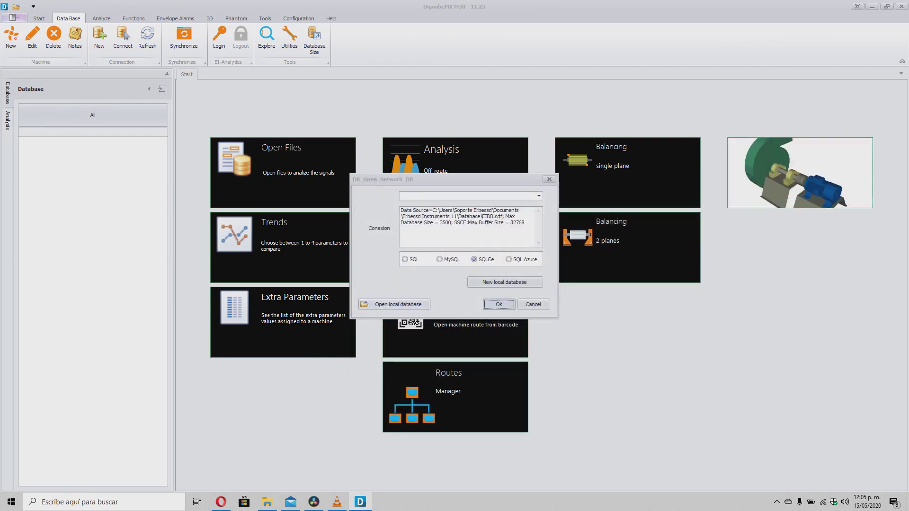
{"action": "left_click", "coordinate": [22, 150]}
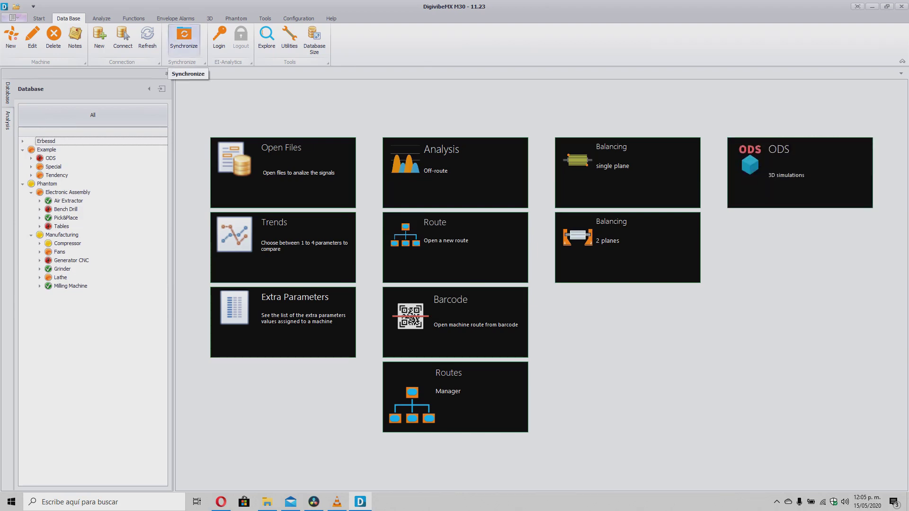
Step: Start a database synchronization and open the local database DESTINATION as the custom target
{"action": "left_click", "coordinate": [183, 38]}
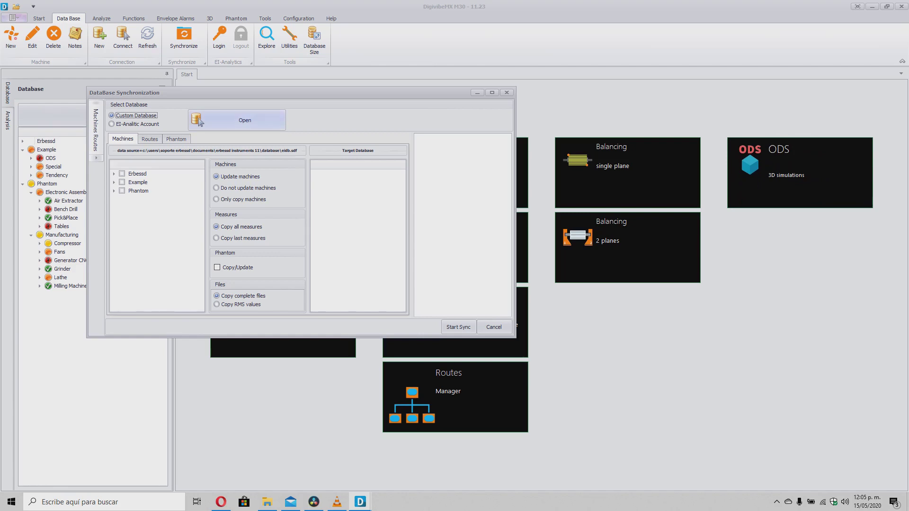
{"action": "left_click", "coordinate": [200, 122]}
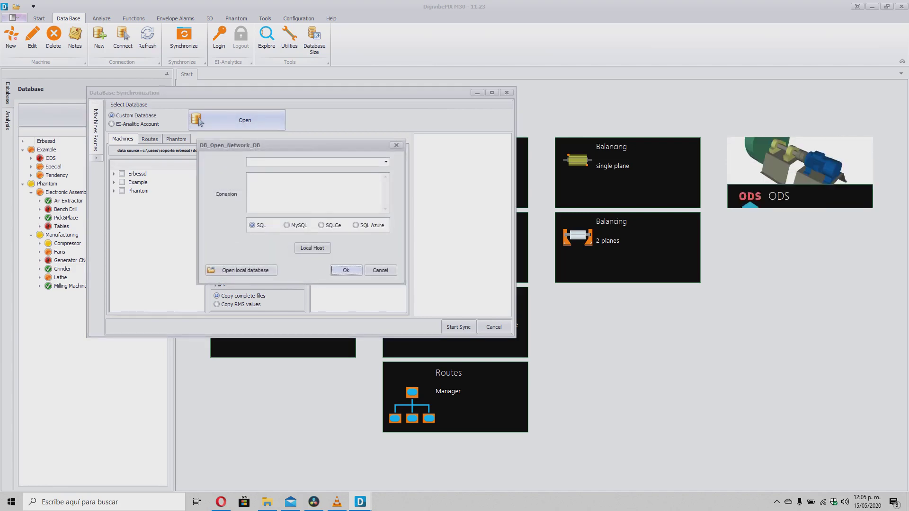
{"action": "left_click", "coordinate": [242, 270]}
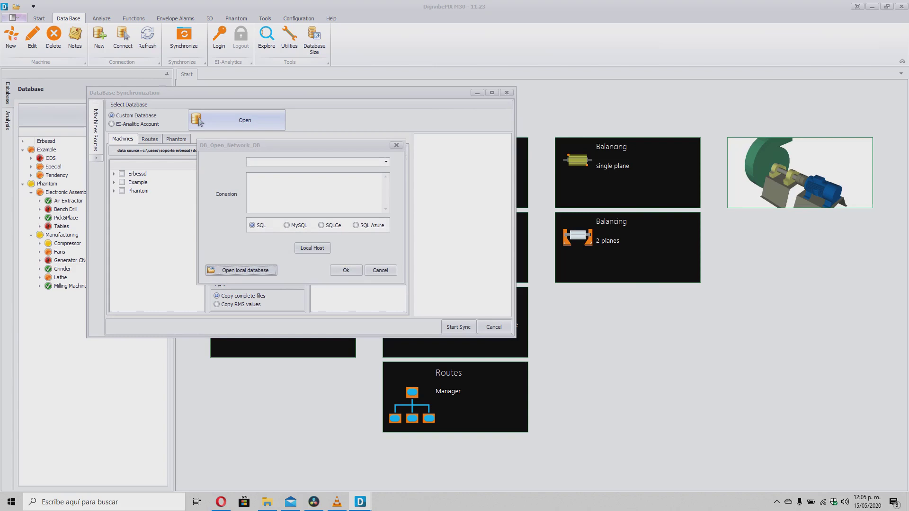
{"action": "left_click", "coordinate": [313, 237]}
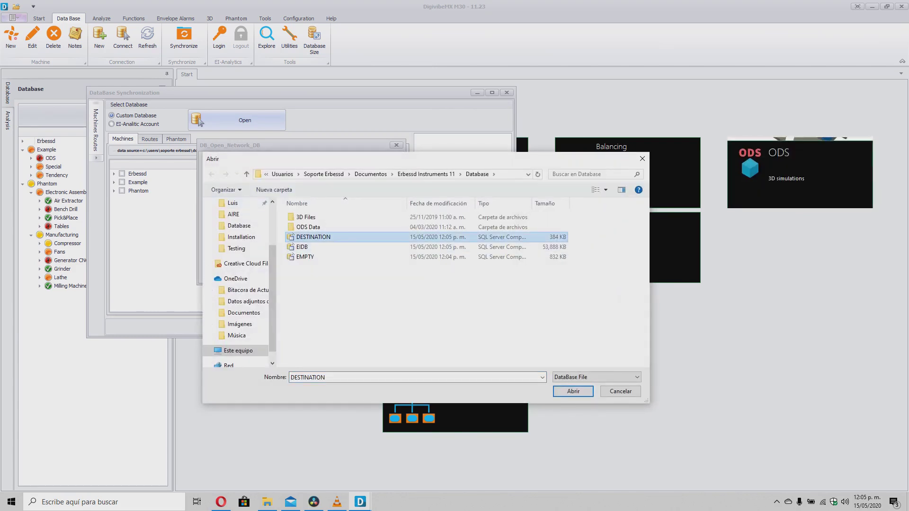
{"action": "left_click", "coordinate": [573, 391]}
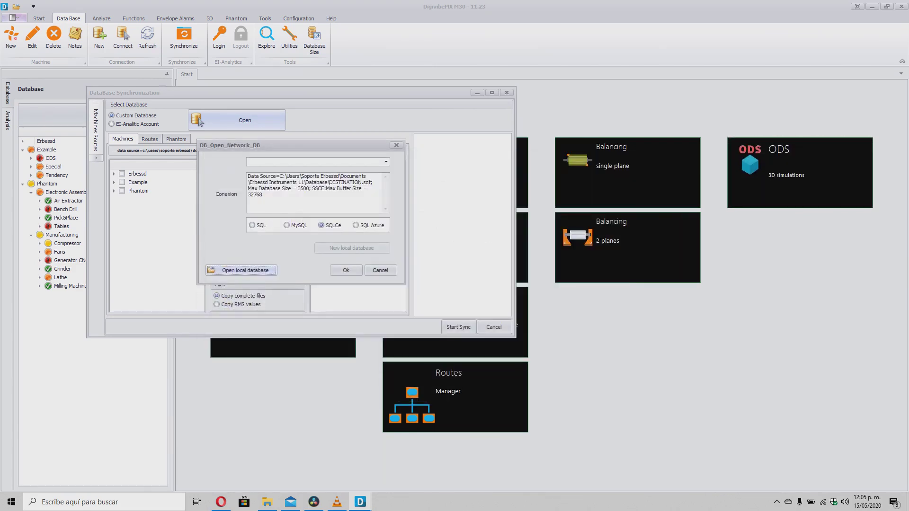
{"action": "key", "text": "Return"}
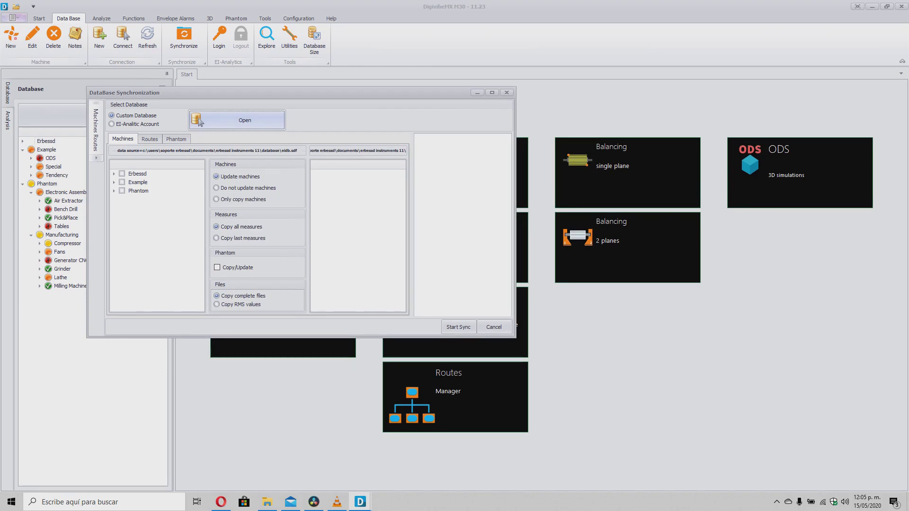
Step: Choose the Phantom company as the source to synchronize, with Update machines and Copy all measures
{"action": "left_click", "coordinate": [122, 191]}
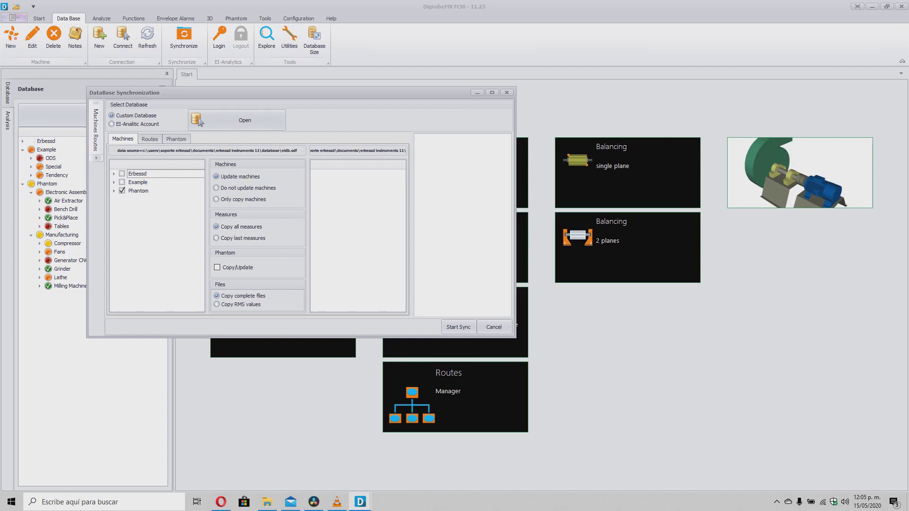
{"action": "left_click", "coordinate": [240, 176]}
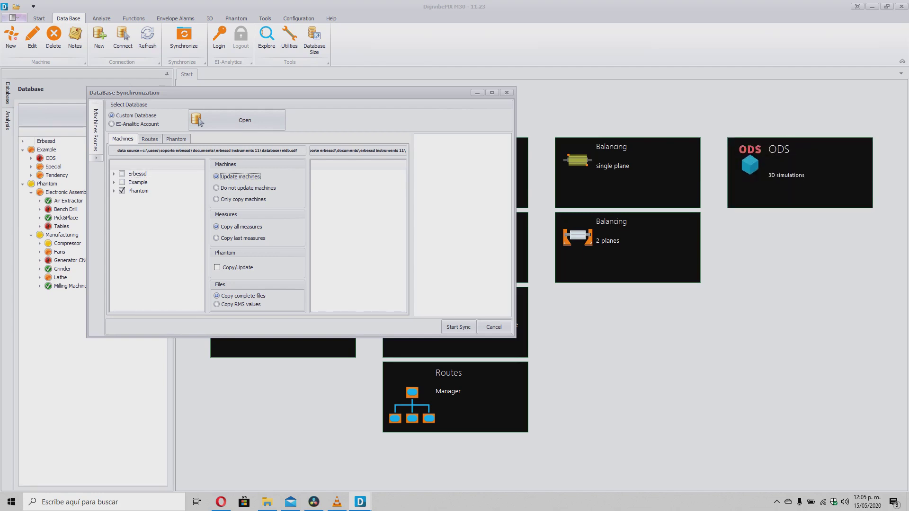
{"action": "left_click", "coordinate": [243, 238]}
{"action": "left_click", "coordinate": [241, 227]}
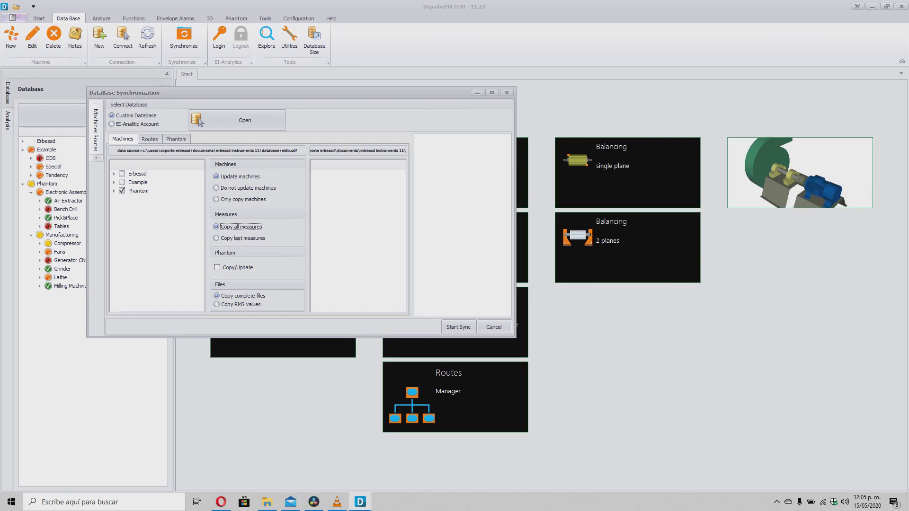
Step: Enable Copy/Update for the Phantom sensors and set the files option to Copy complete files
{"action": "key", "text": "Tab"}
{"action": "key", "text": "space"}
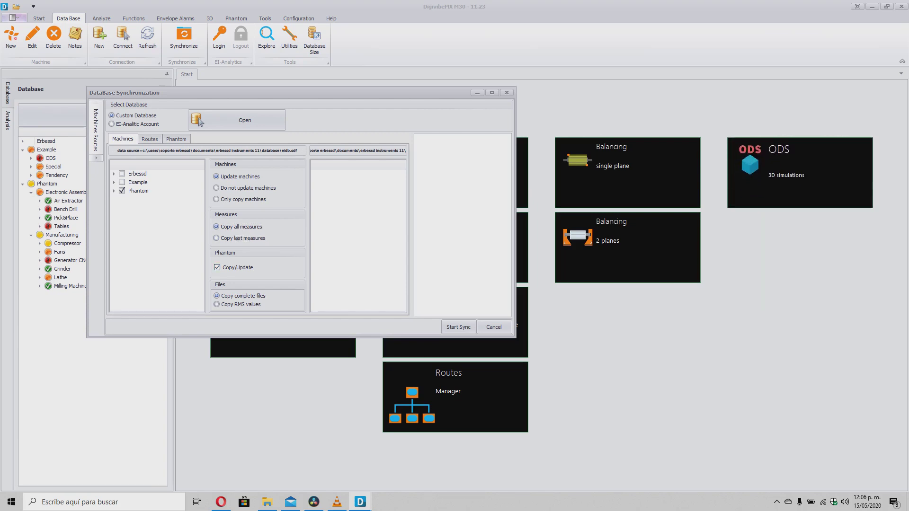
{"action": "key", "text": "Tab"}
{"action": "key", "text": "Down"}
{"action": "key", "text": "Up"}
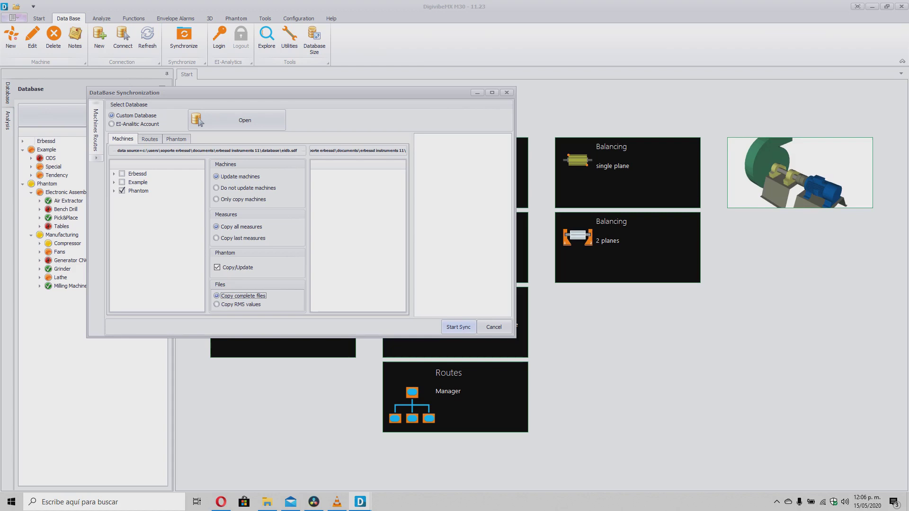
Step: Run the synchronization for the period from 3 to 15 May 2020
{"action": "key", "text": "Return"}
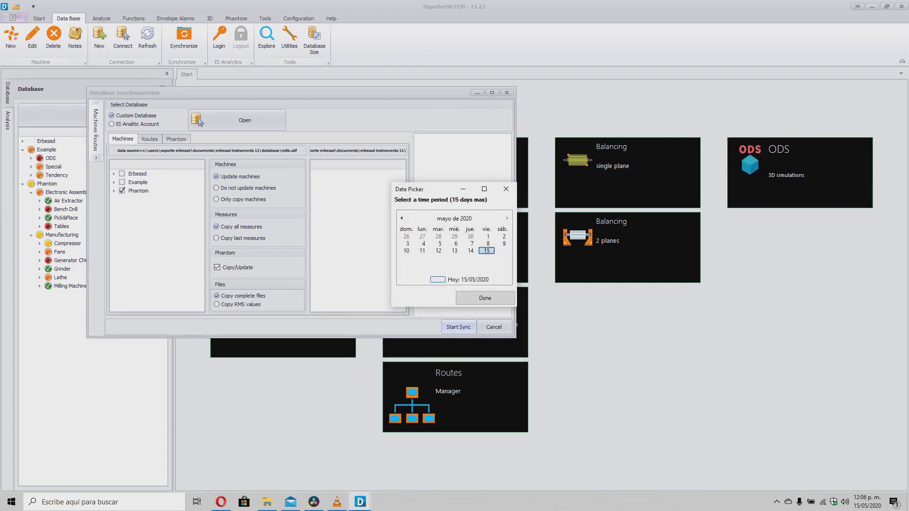
{"action": "left_click_drag", "start_coordinate": [486, 250], "coordinate": [438, 244]}
{"action": "key", "text": "shift+Left"}
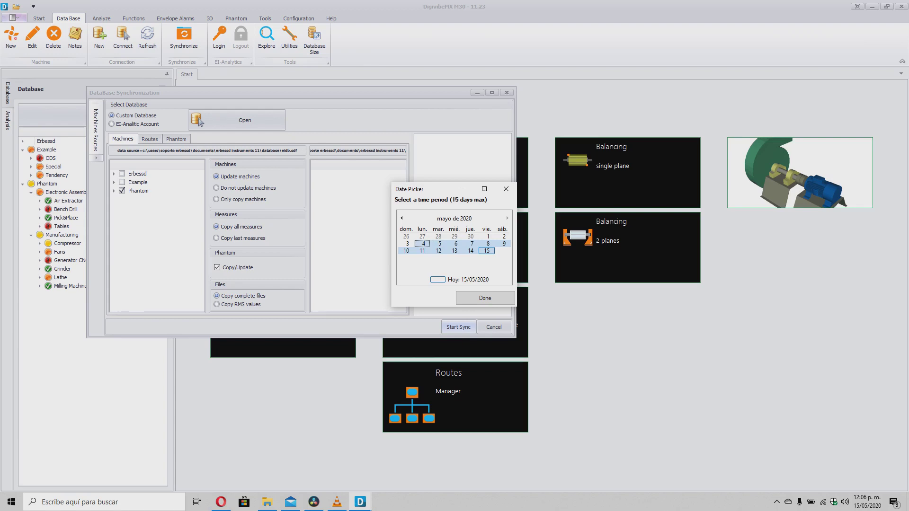
{"action": "key", "text": "shift+Left"}
{"action": "key", "text": "Tab"}
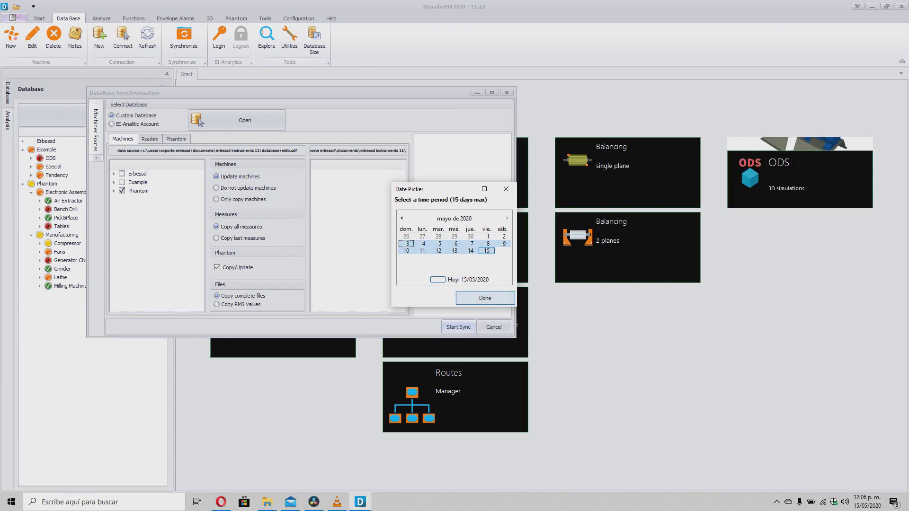
{"action": "key", "text": "Return"}
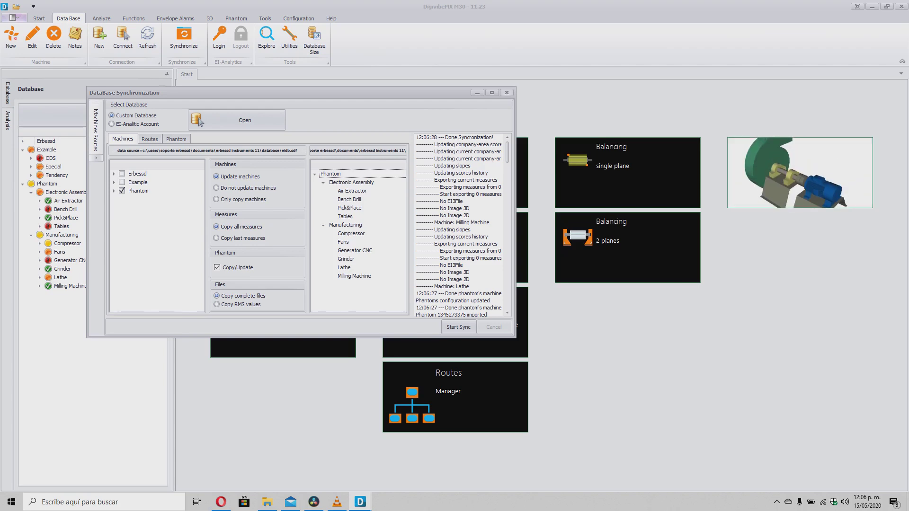
Step: Connect to the local database DESTINATION, accepting its version upgrade
{"action": "left_click", "coordinate": [198, 121]}
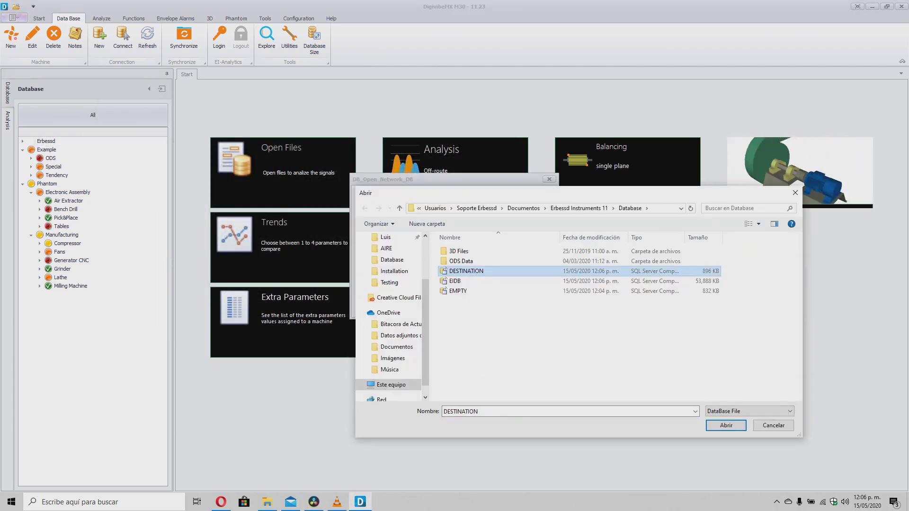
{"action": "left_click", "coordinate": [726, 426]}
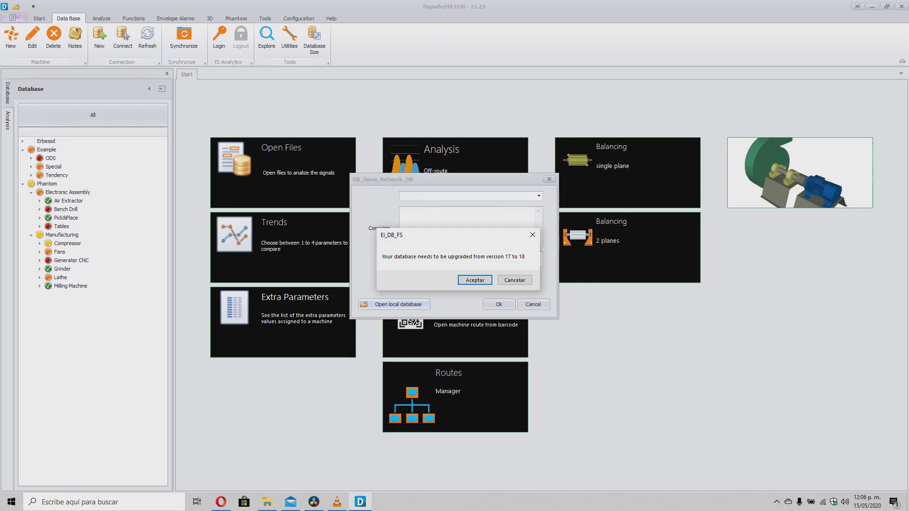
{"action": "key", "text": "Return"}
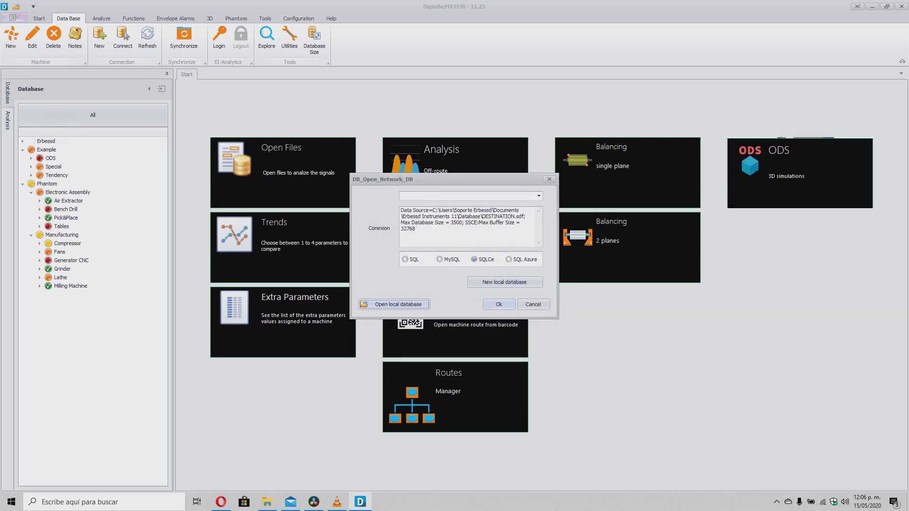
{"action": "key", "text": "Return"}
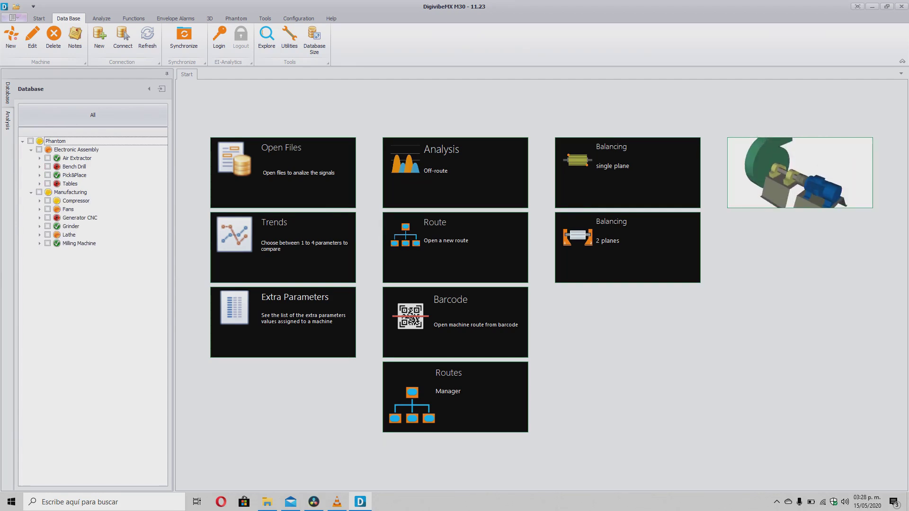
Step: Log in to EI-Analytic with the remembered account and open the eidb_mecanica database
{"action": "left_click", "coordinate": [219, 35]}
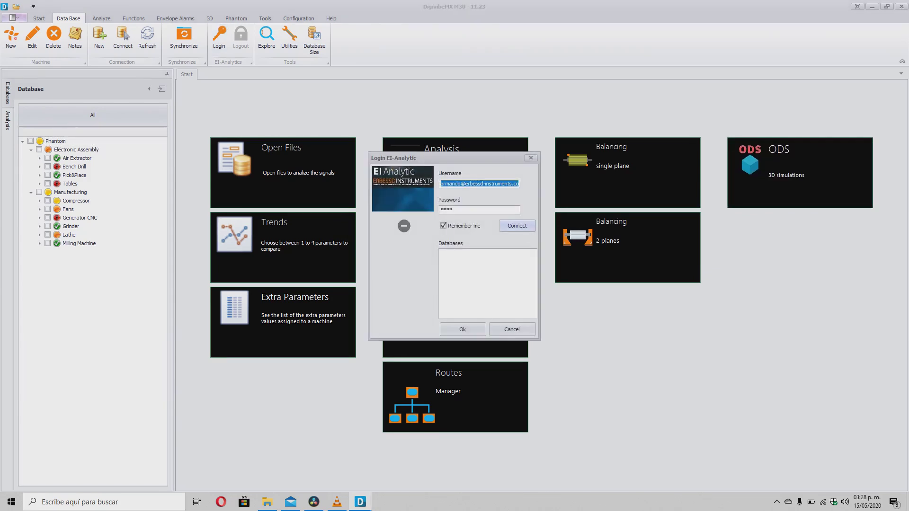
{"action": "left_click", "coordinate": [517, 226]}
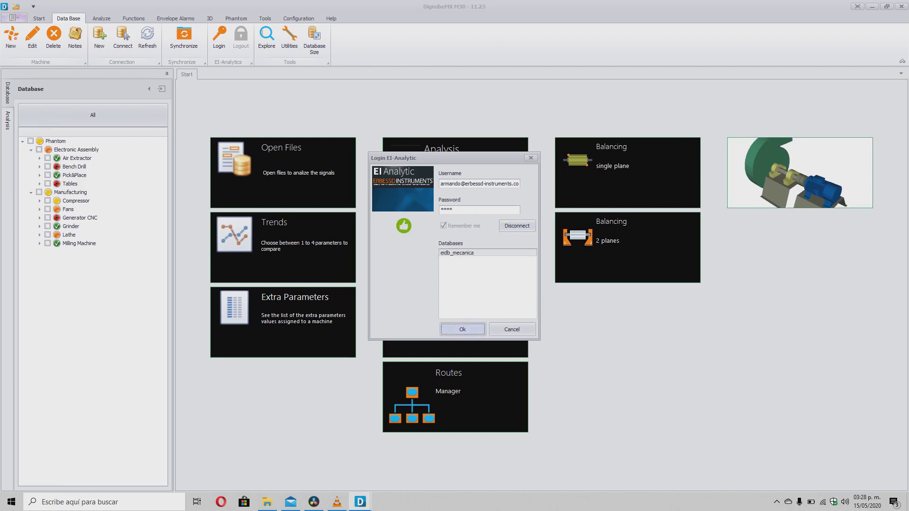
{"action": "key", "text": "Return"}
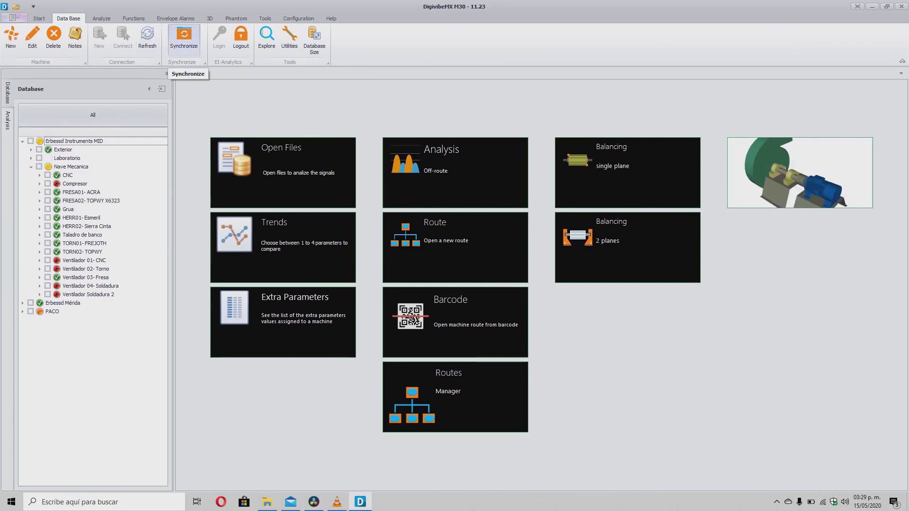
Step: Start a database synchronization and load the local database file DESTINATION as the custom database to sync with
{"action": "left_click", "coordinate": [184, 38]}
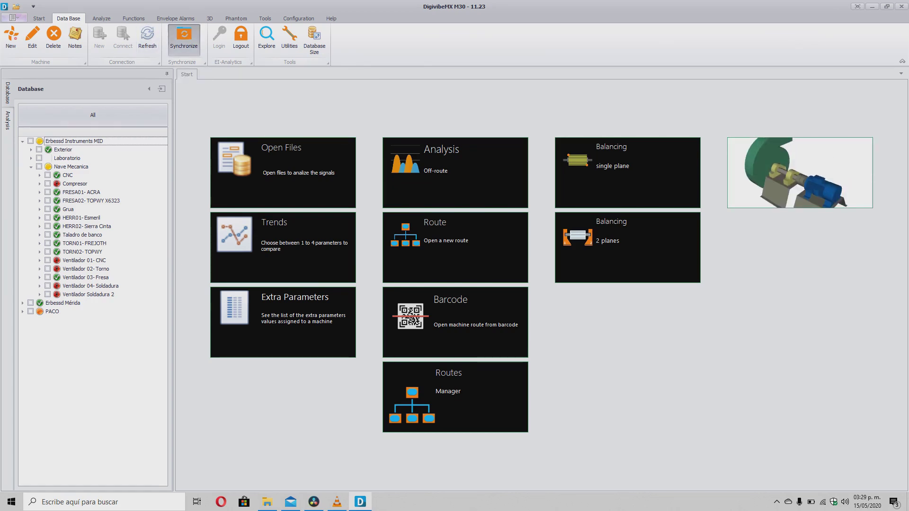
{"action": "left_click", "coordinate": [199, 122]}
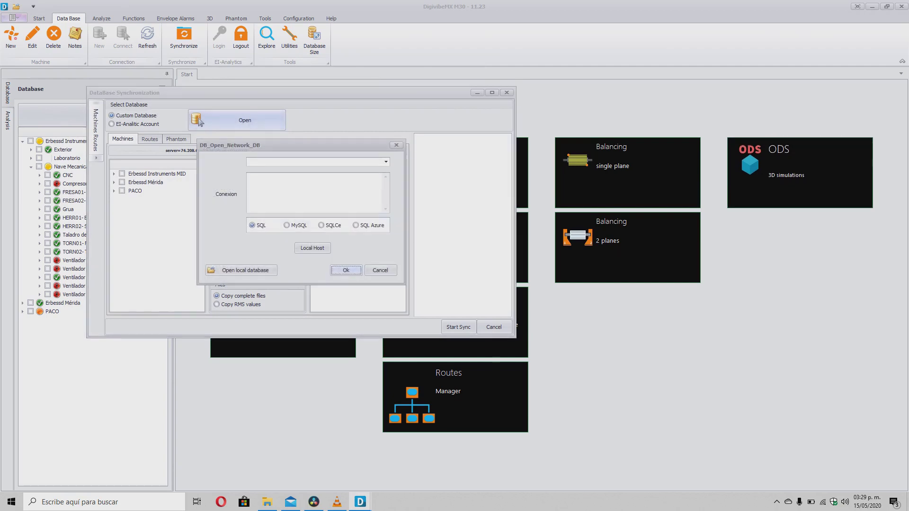
{"action": "left_click", "coordinate": [241, 270]}
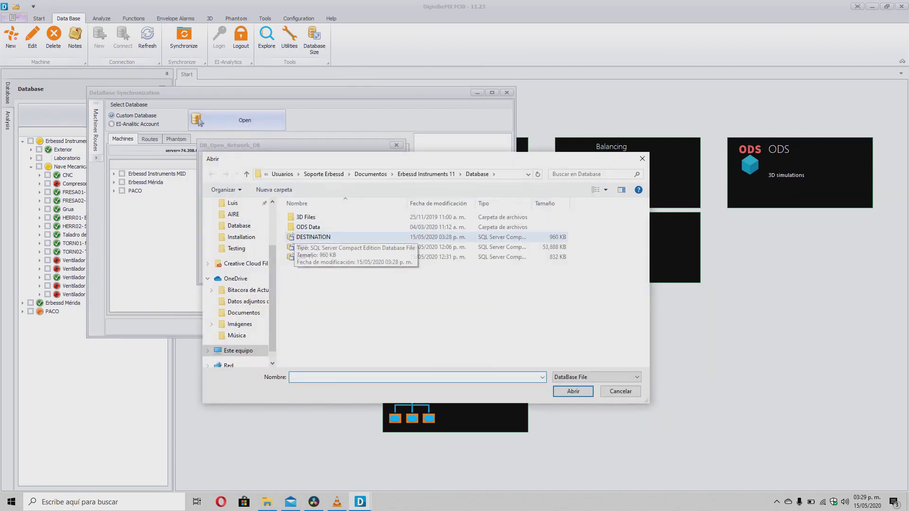
{"action": "left_click", "coordinate": [303, 237]}
{"action": "left_click", "coordinate": [573, 391]}
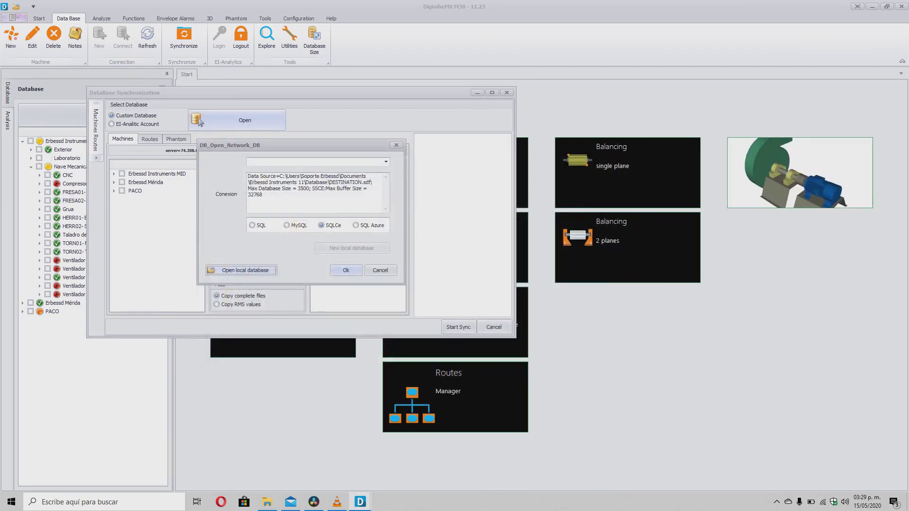
{"action": "key", "text": "Return"}
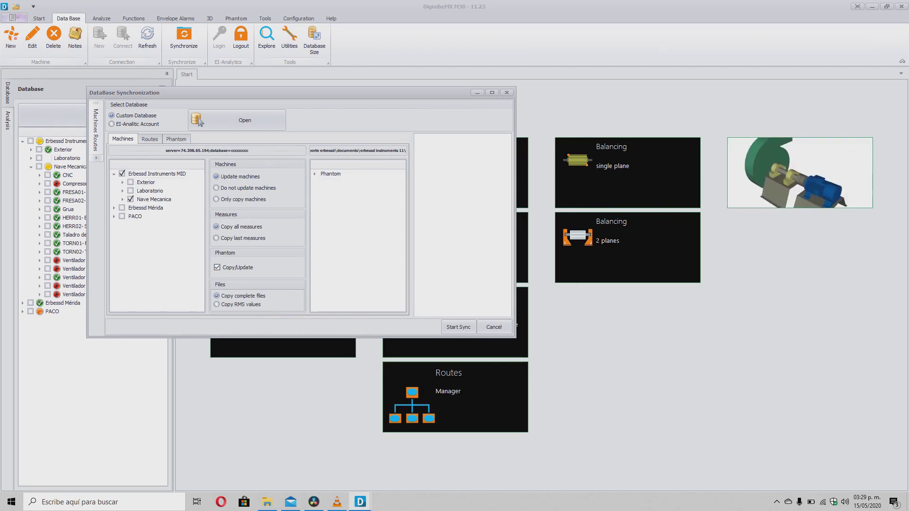
Step: Synchronize the Nave Mecanica area of Erbessd Instruments MID for the period from 1 to 15 May 2020
{"action": "key", "text": "Return"}
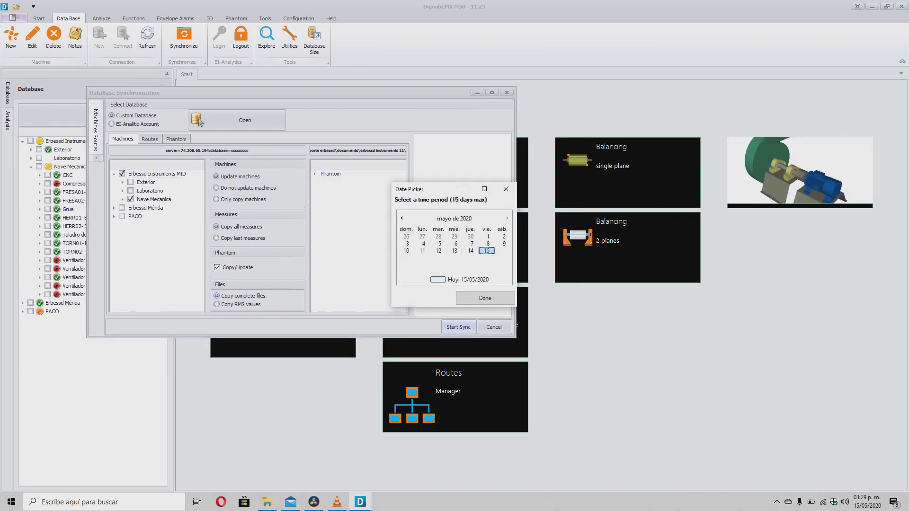
{"action": "left_click_drag", "start_coordinate": [486, 251], "coordinate": [488, 237]}
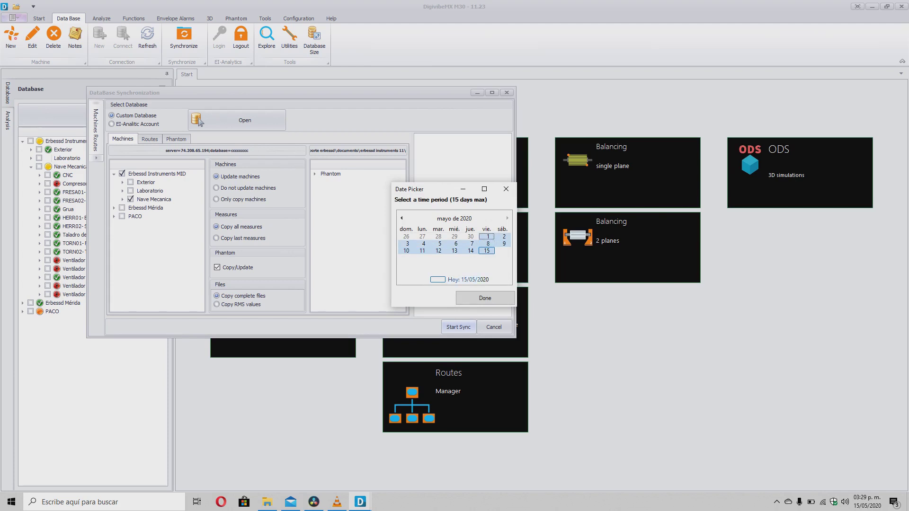
{"action": "left_click", "coordinate": [485, 298]}
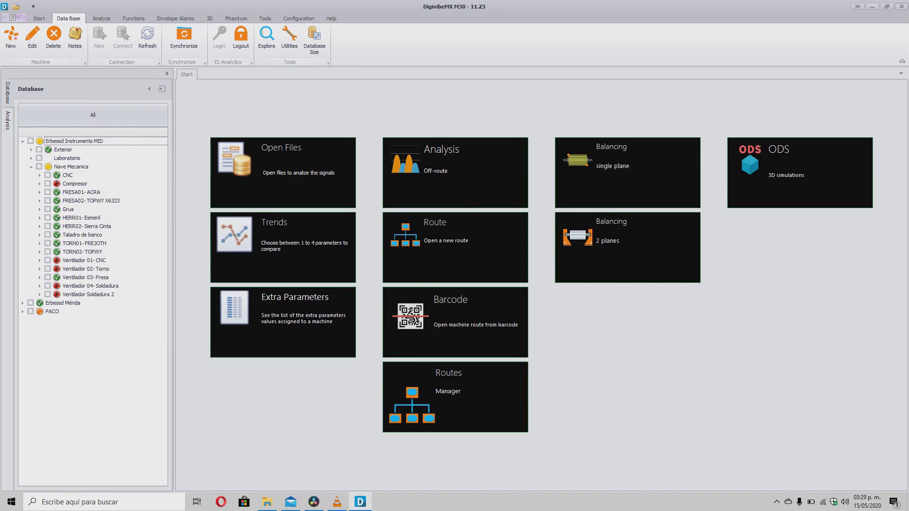
{"action": "left_click", "coordinate": [902, 6]}
{"action": "key", "text": "Escape"}
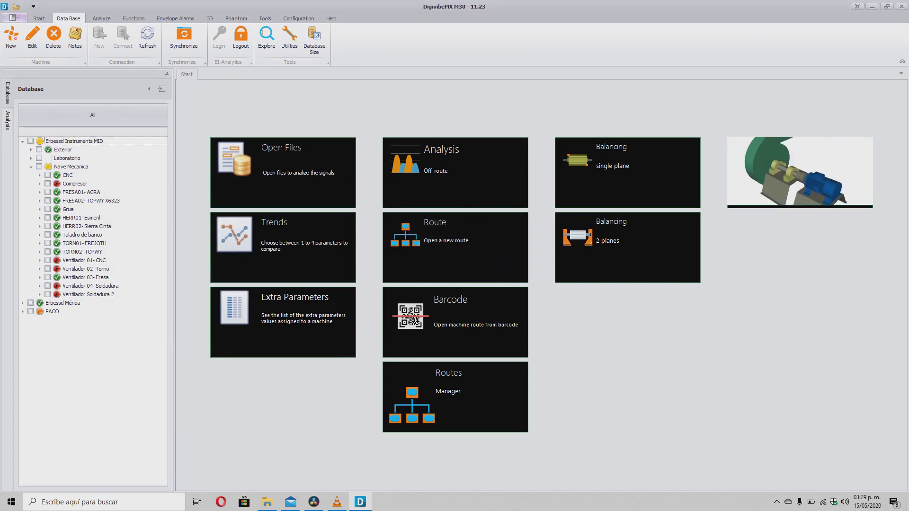